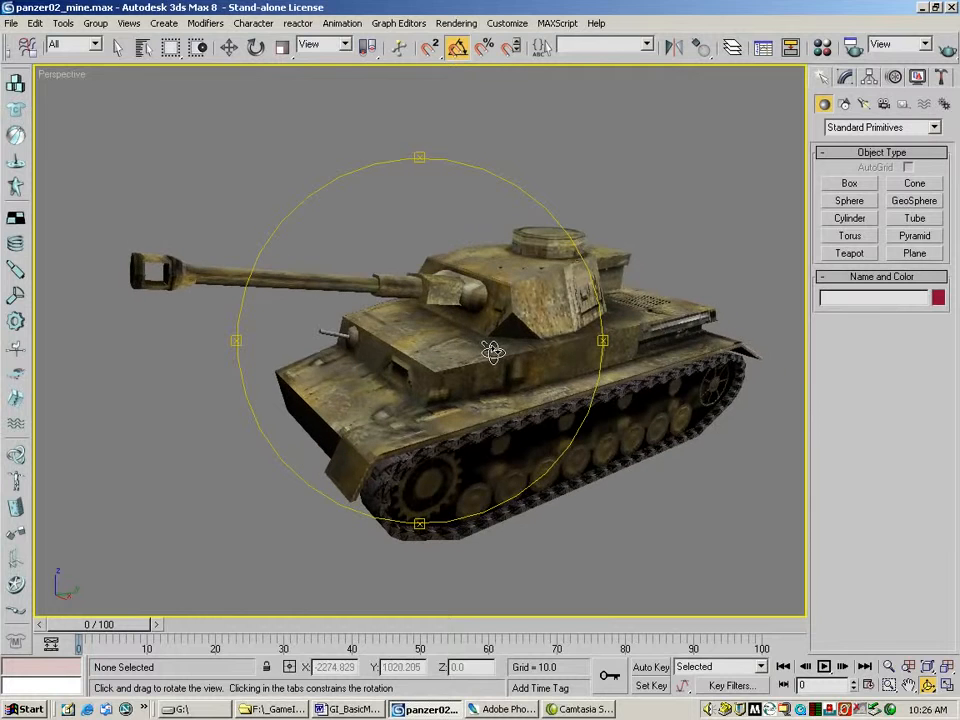
Turn on Edged Faces in the Perspective view to inspect the tank's mesh structure.
right_click(60, 75)
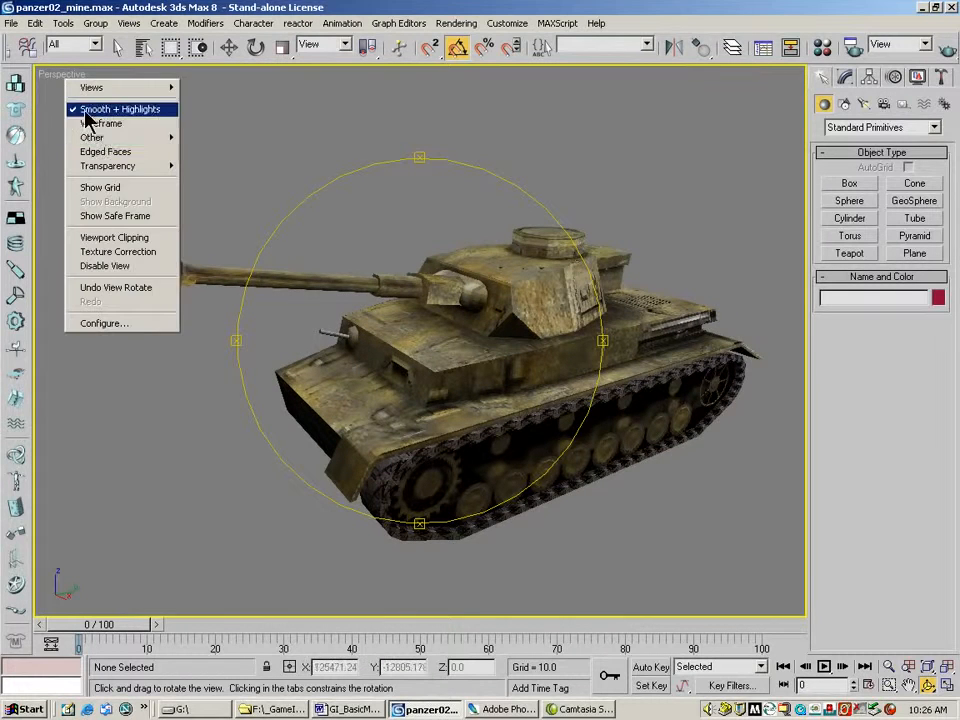
left_click(85, 148)
mouse_move(492, 381)
left_mouse_down()
mouse_move(456, 360)
mouse_move(455, 378)
mouse_move(497, 401)
mouse_move(489, 394)
mouse_move(514, 369)
mouse_move(506, 360)
mouse_move(457, 364)
mouse_move(441, 396)
mouse_move(450, 360)
mouse_move(421, 369)
mouse_move(443, 381)
mouse_move(494, 384)
mouse_move(498, 375)
left_mouse_up()
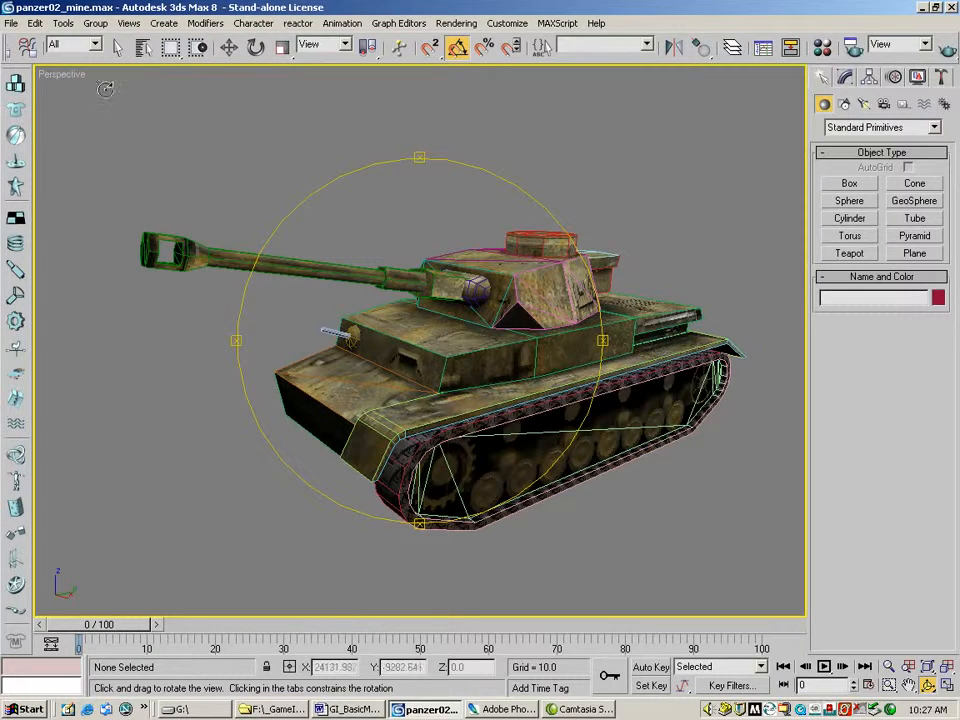
Switch to Photoshop, view the panzer01.tga, panzer02.tga and panztr01.tga tank textures, and minimize each one.
left_click(497, 709)
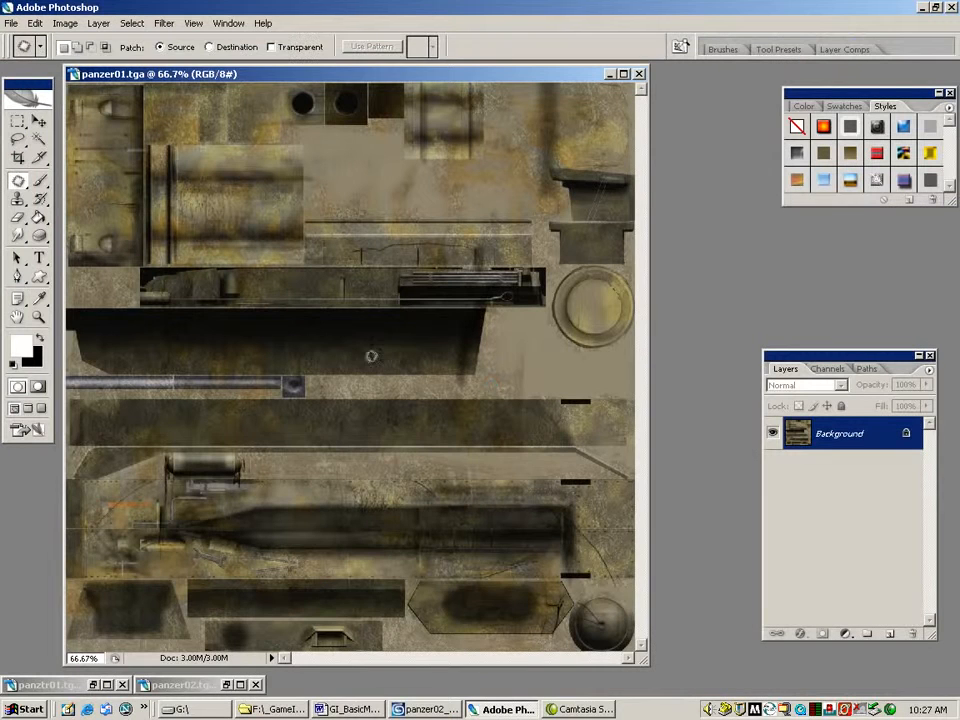
double_click(229, 683)
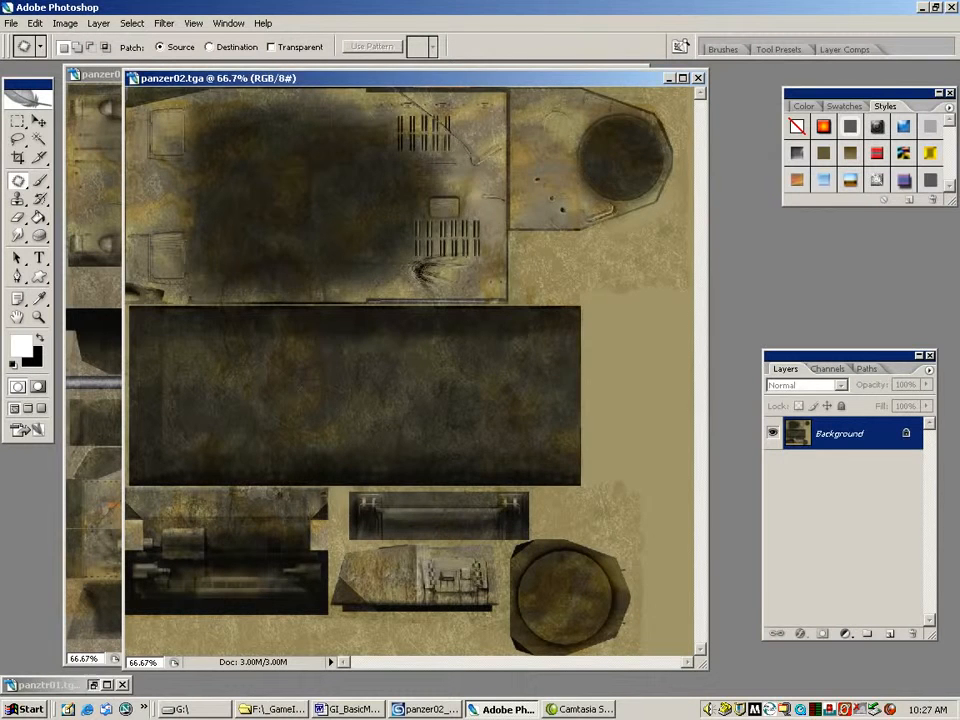
left_click(93, 685)
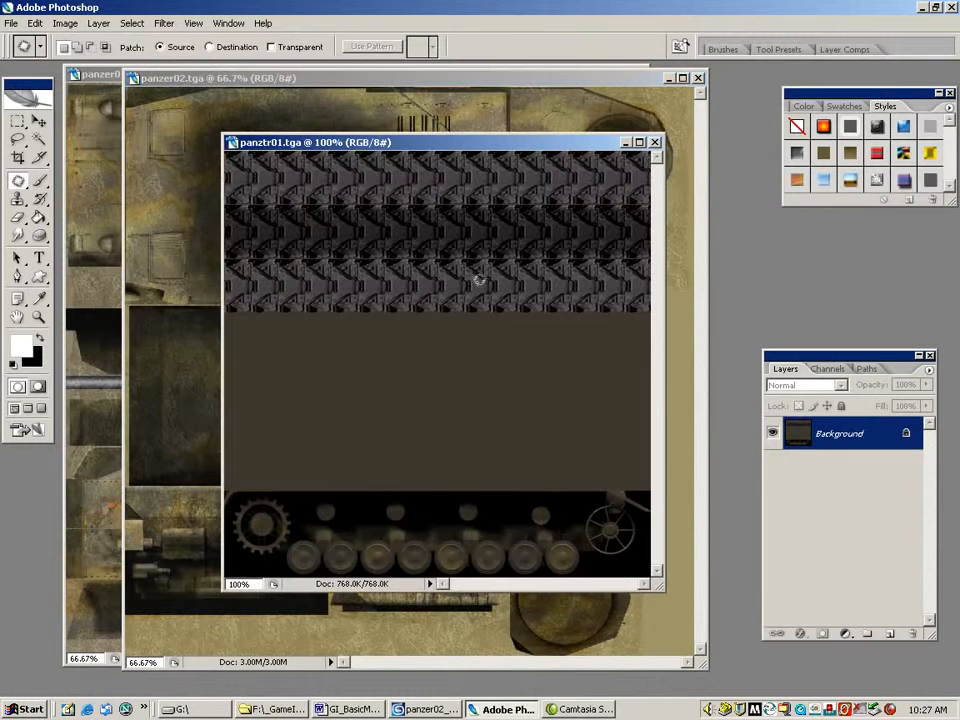
left_click(627, 142)
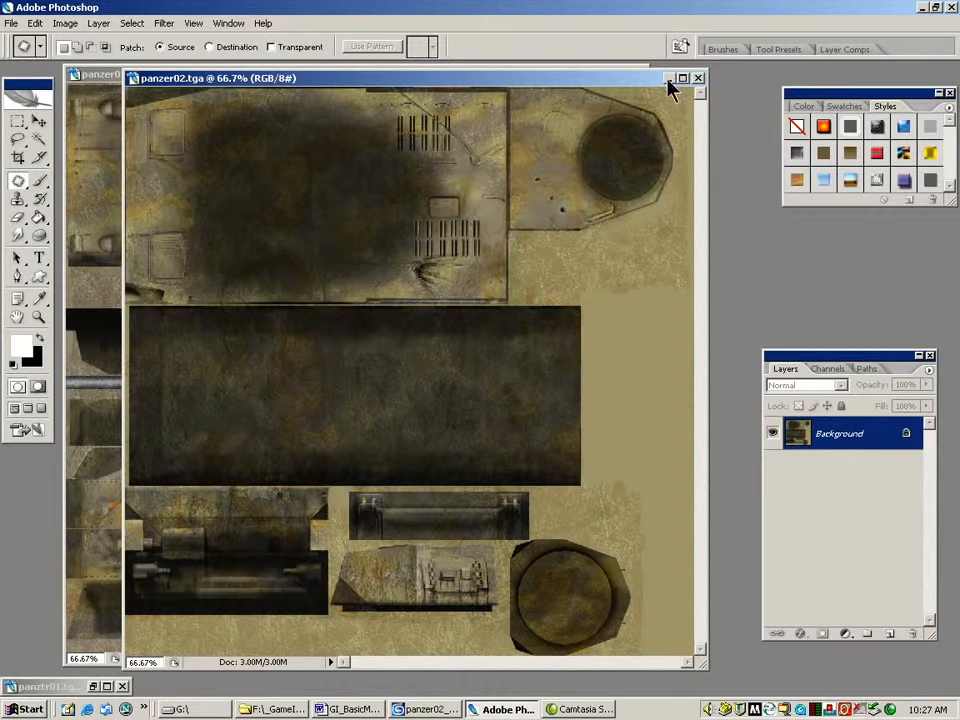
left_click(668, 78)
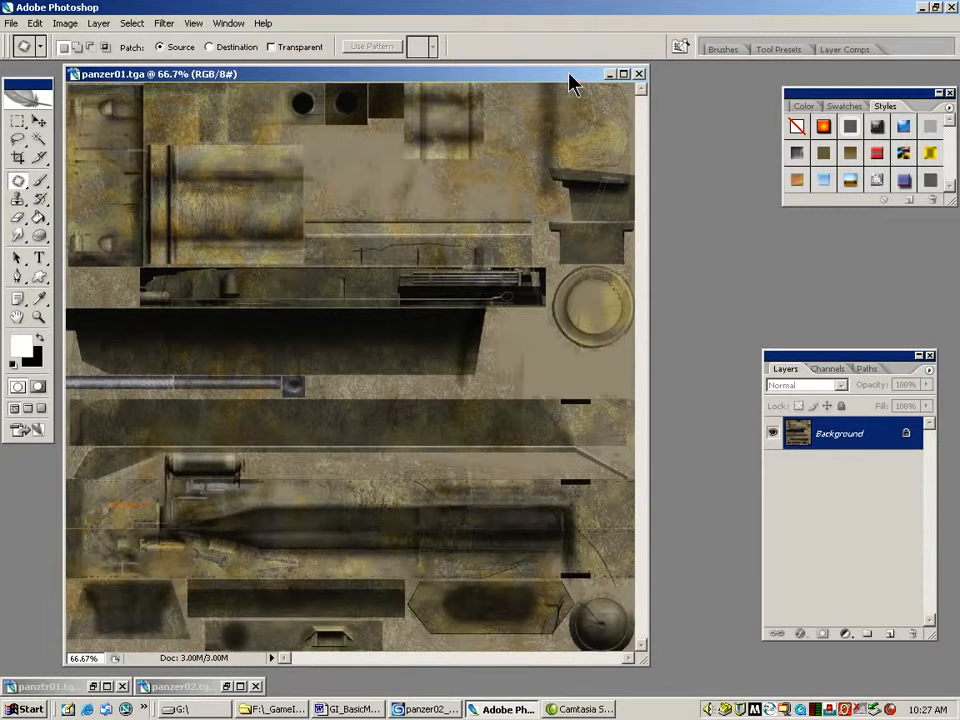
left_click_drag(570, 75, 619, 80)
left_click(661, 78)
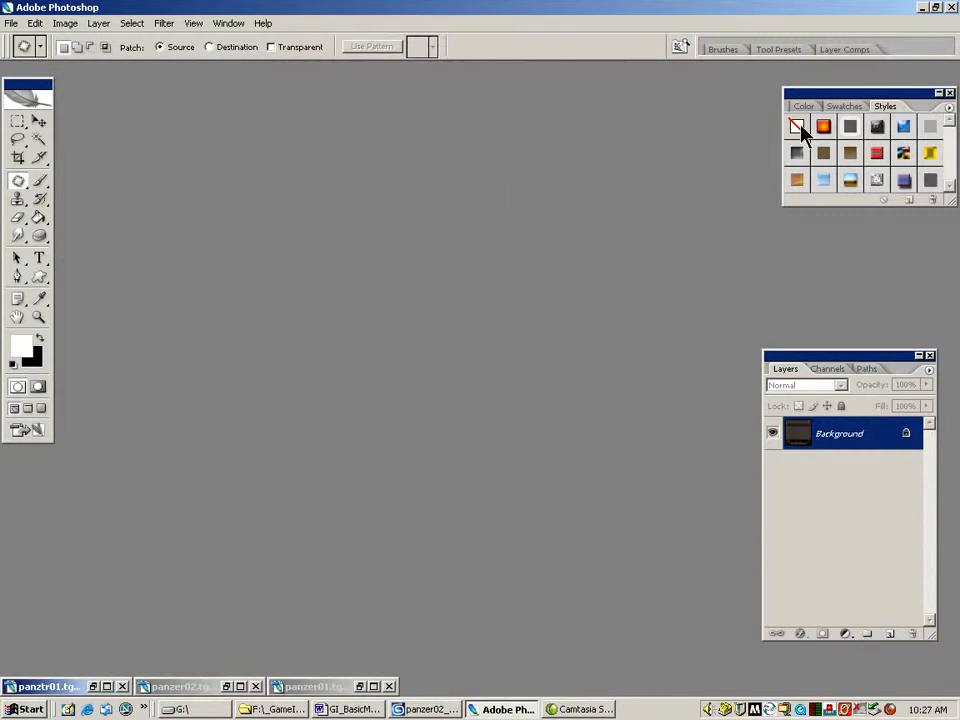
Return to 3ds Max and turn off Edged Faces in the Perspective view.
left_click(920, 7)
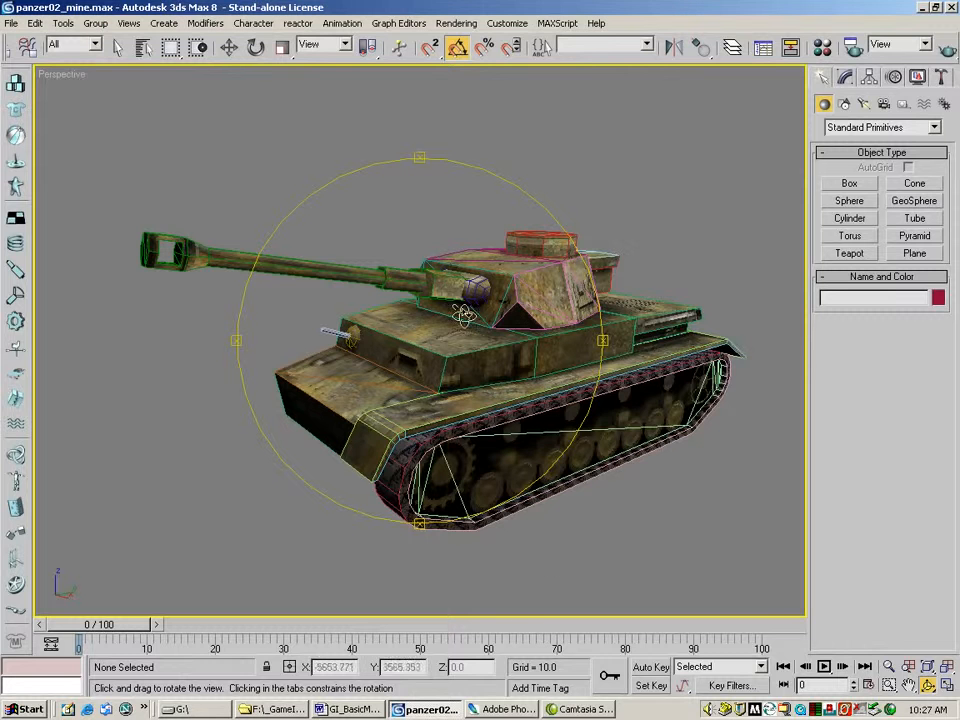
right_click(60, 76)
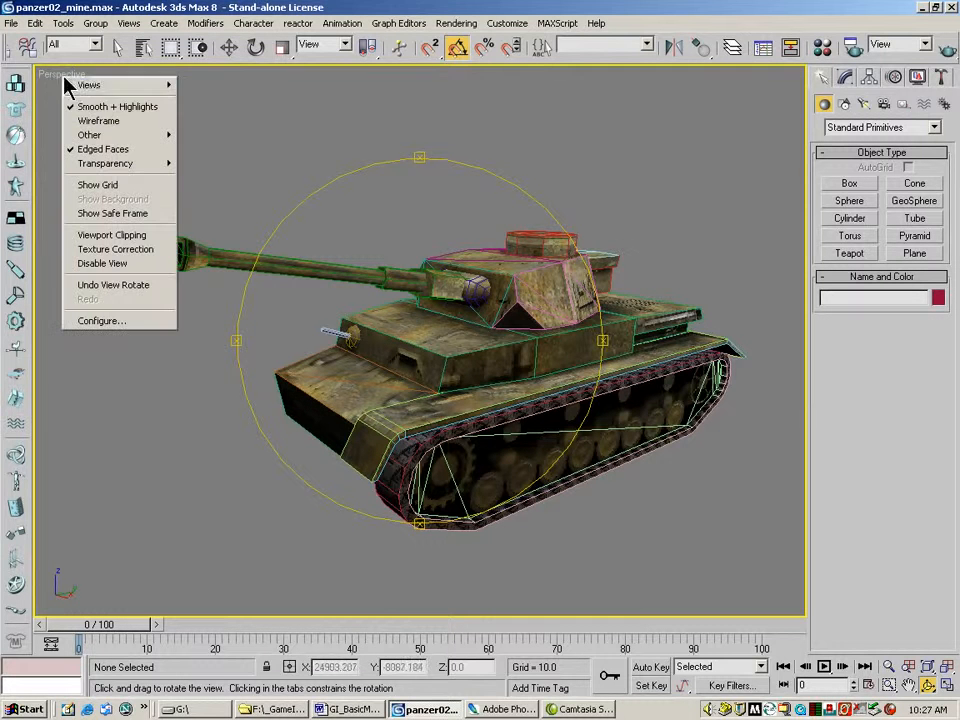
left_click(115, 149)
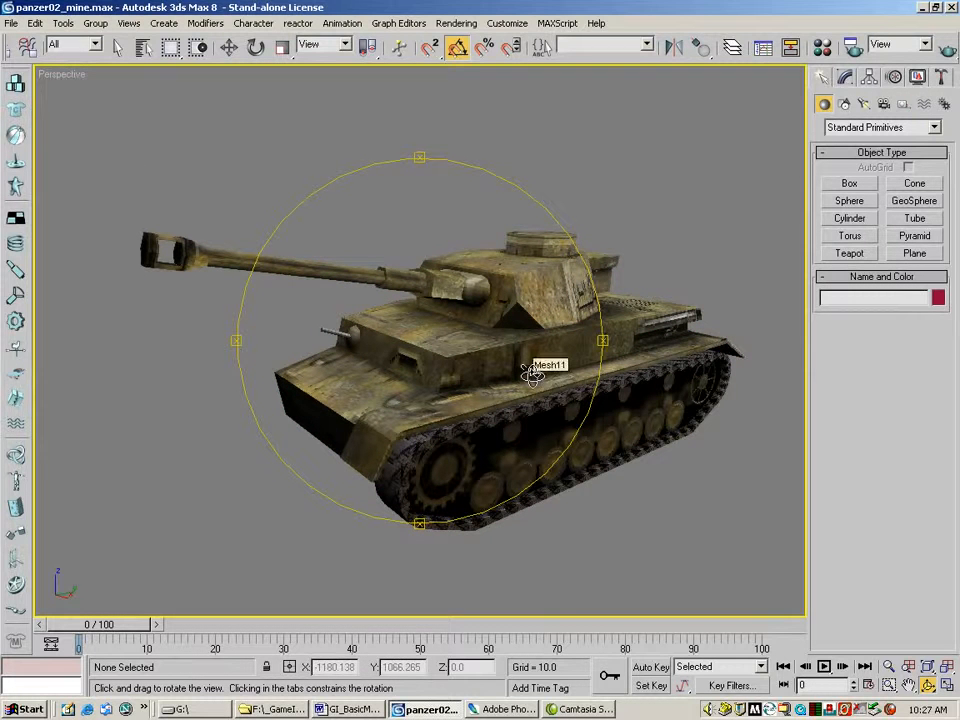
left_click_drag(489, 396, 559, 349)
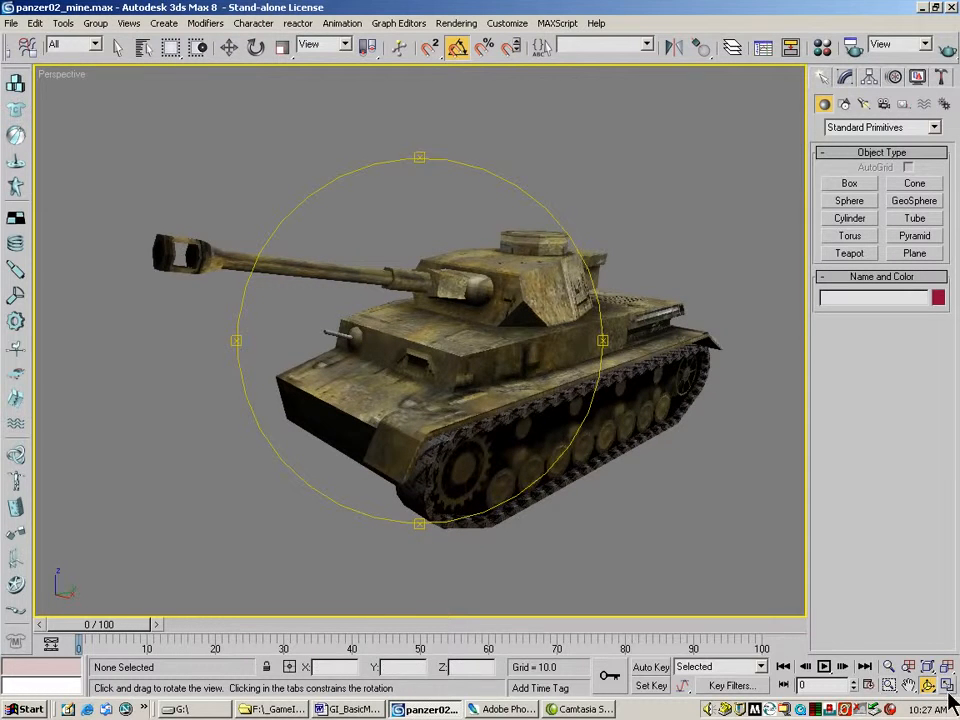
Show all four viewports and select the four track and wheel objects together in the Back view.
key("alt+w")
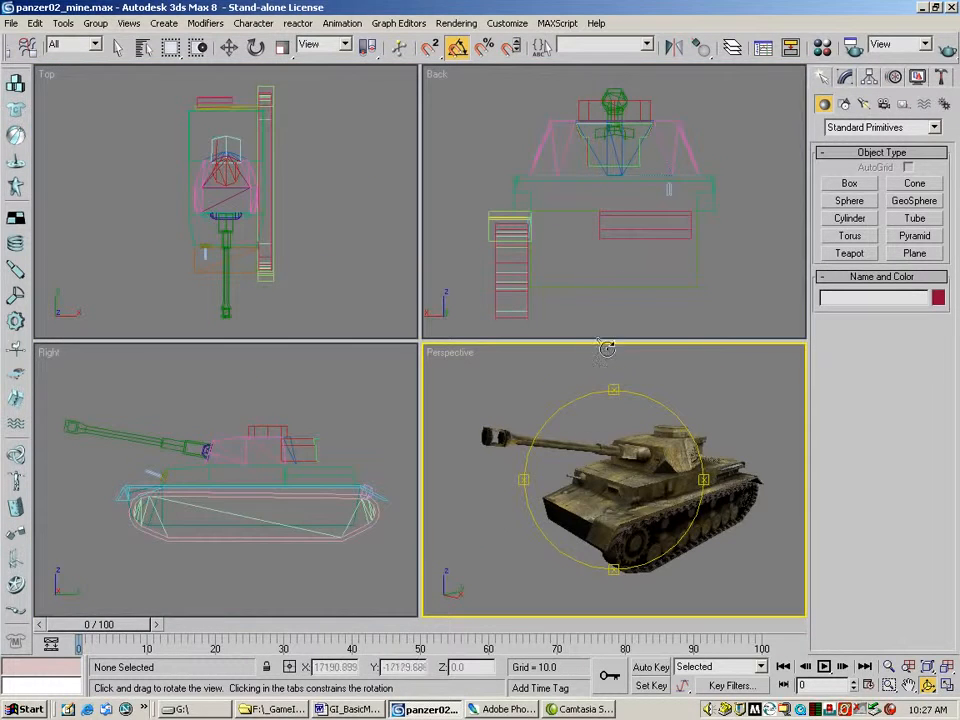
left_click(229, 47)
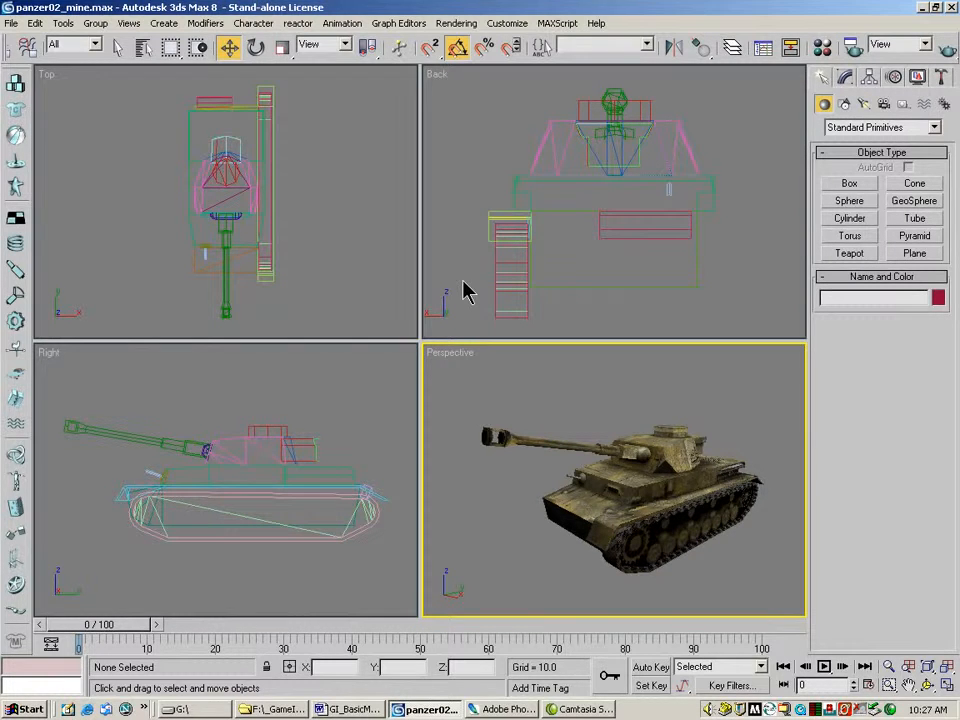
left_click_drag(477, 299, 534, 333)
left_click(566, 316)
left_click(519, 317)
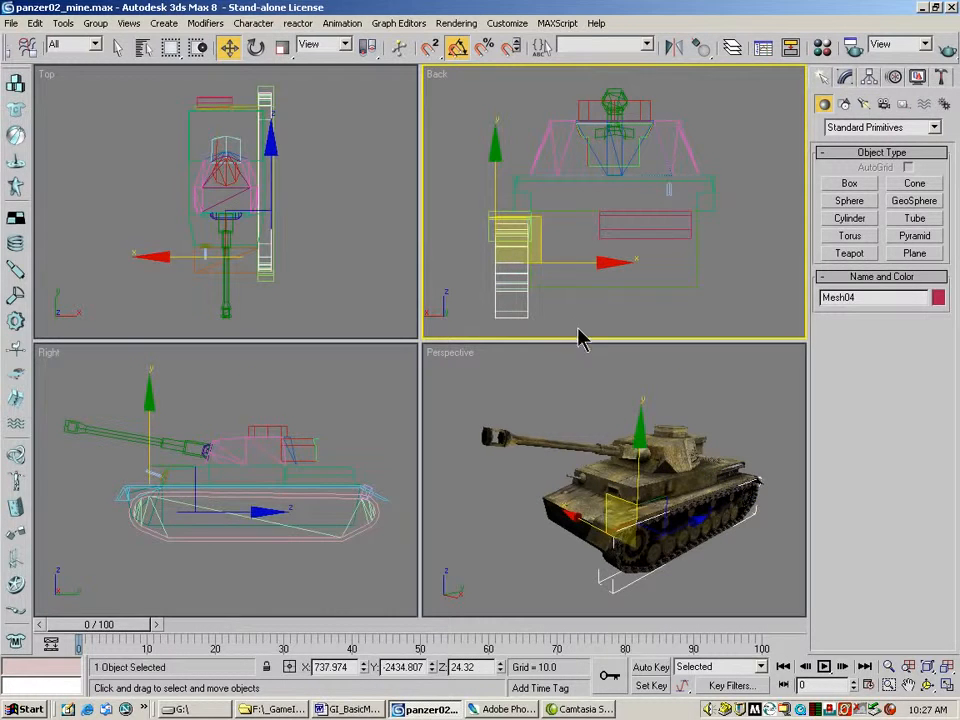
left_click(516, 310)
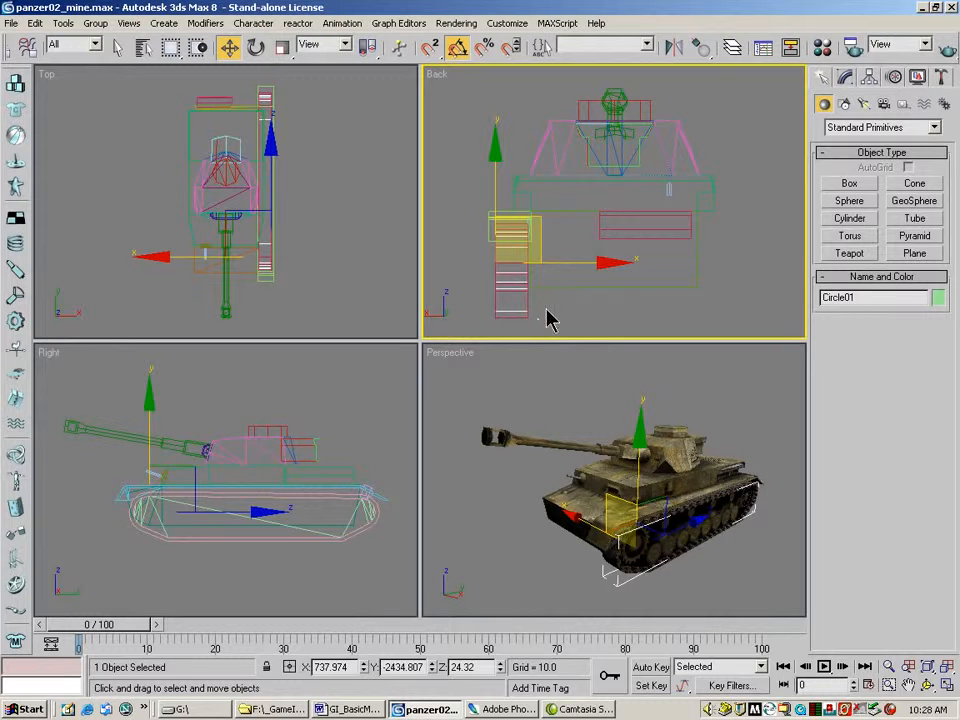
left_click_drag(548, 316, 484, 338)
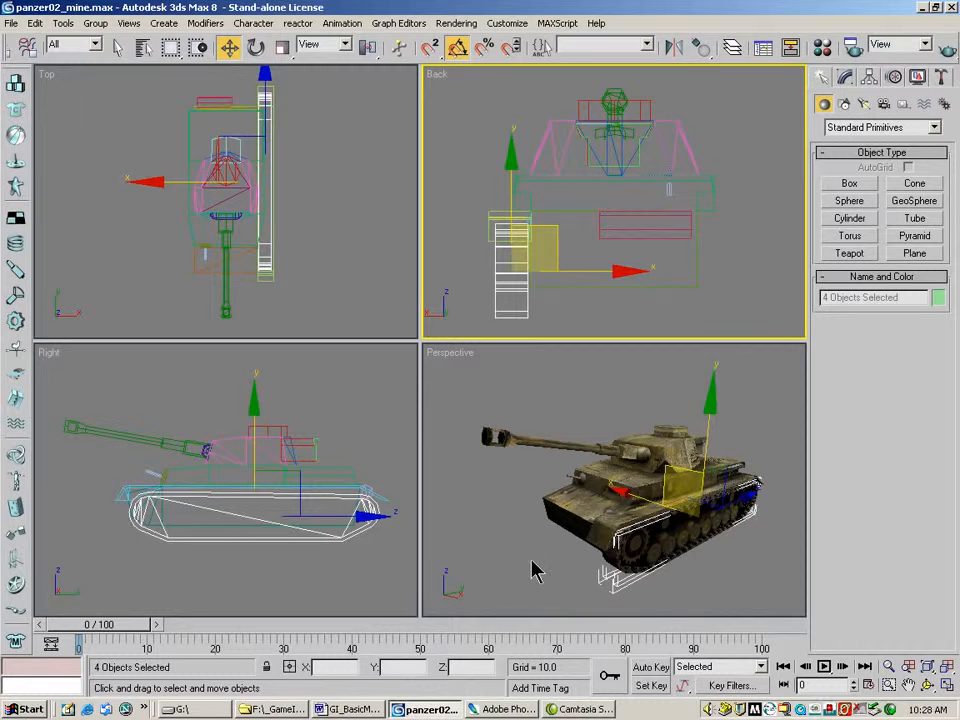
Set up a Mirror of the selected track objects along the X axis as a Copy, with the offset at 0.
left_click(928, 685)
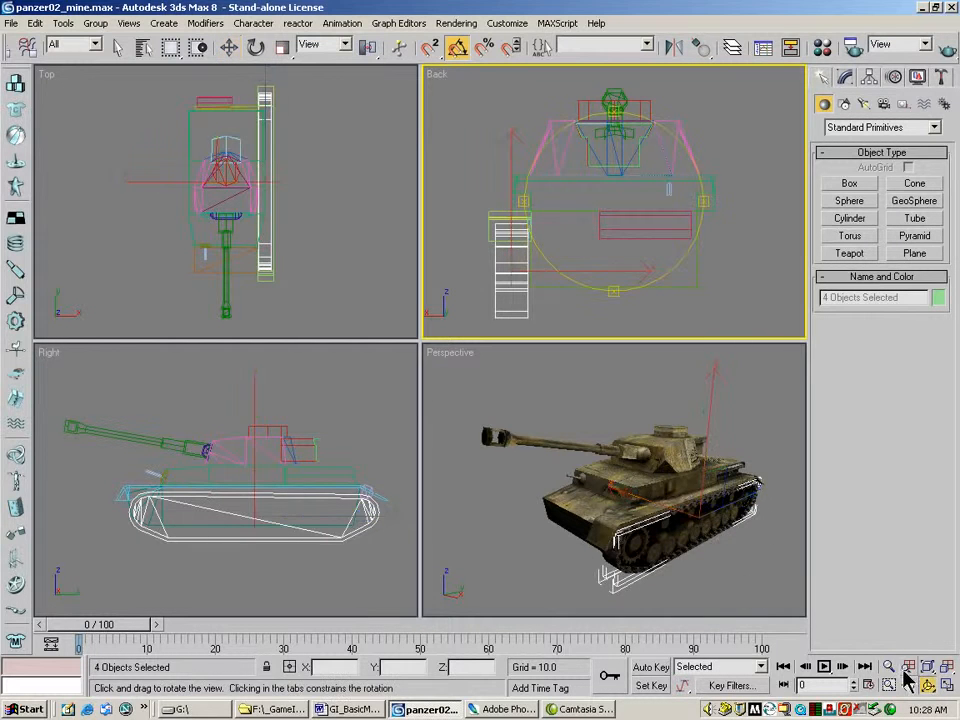
left_click_drag(605, 470, 270, 251)
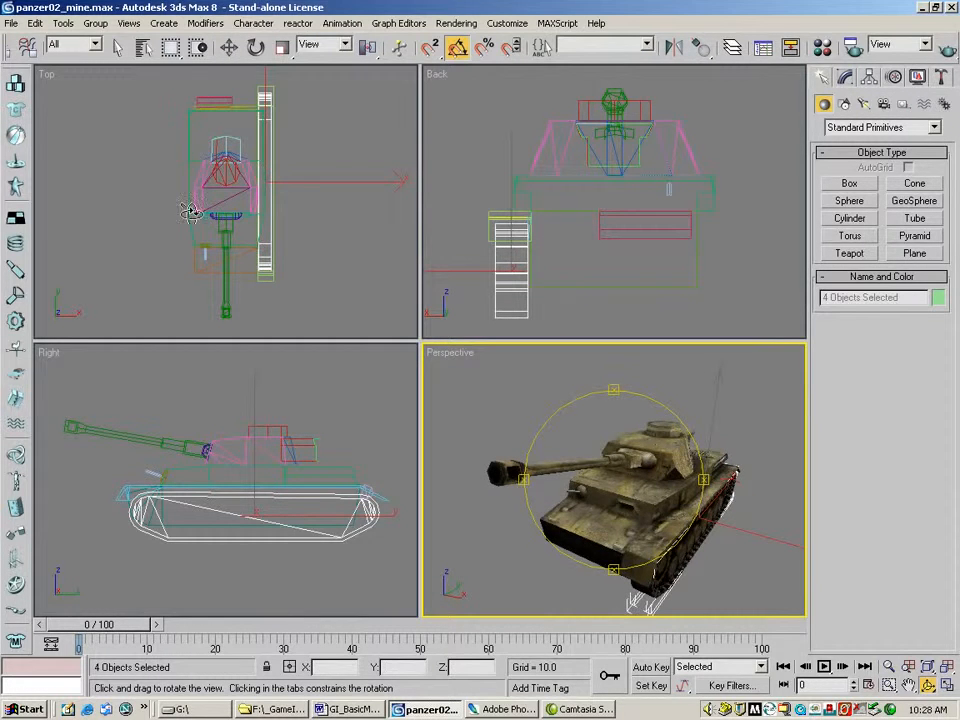
left_click_drag(497, 497, 585, 482)
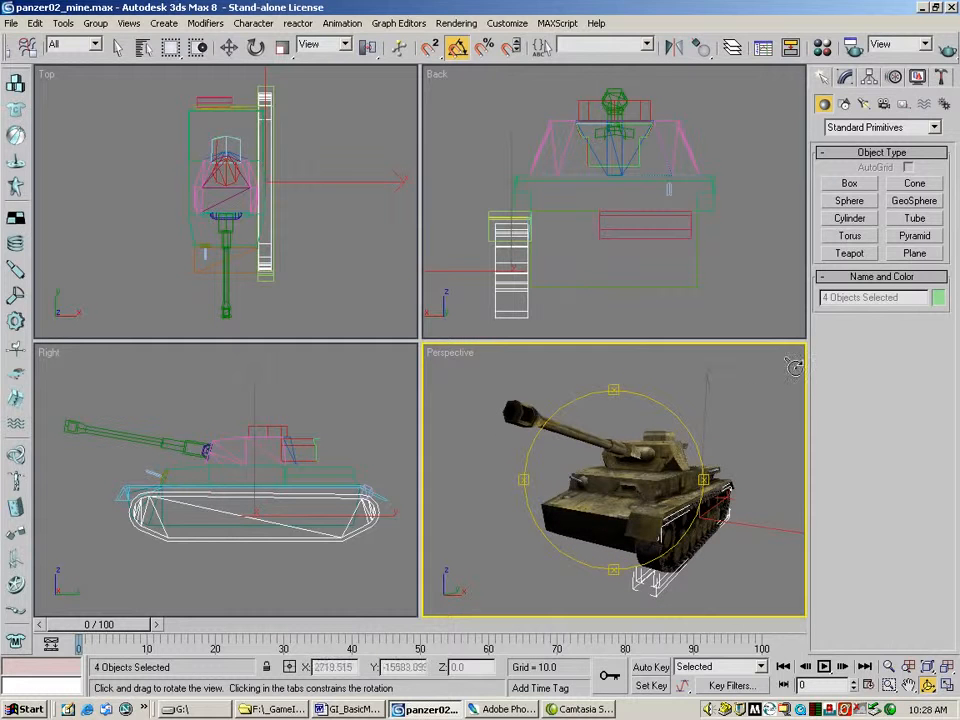
left_click(673, 52)
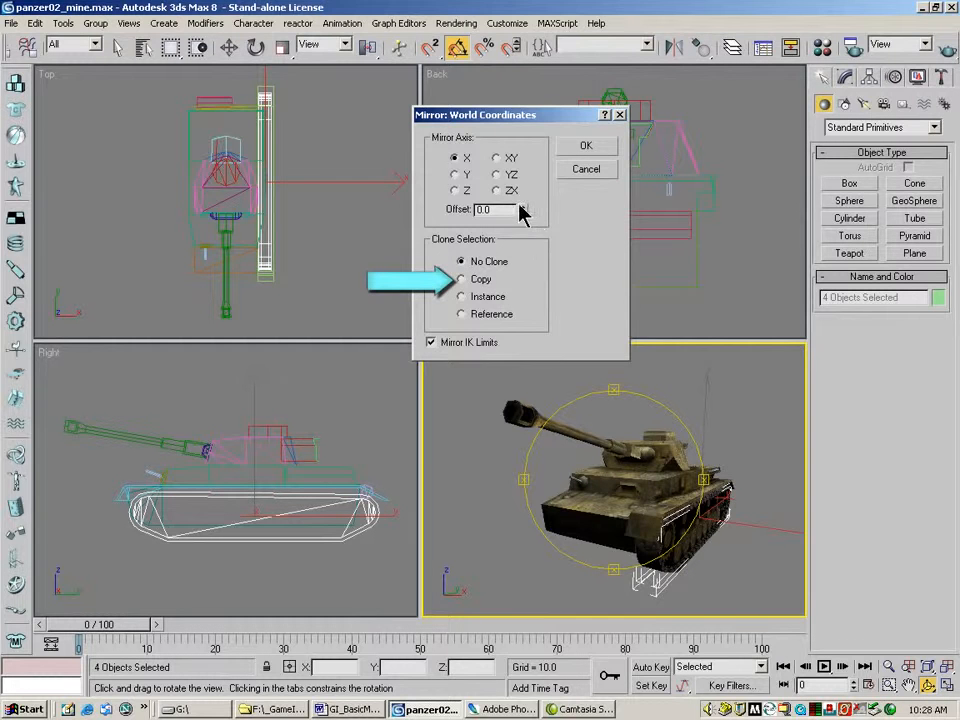
left_click_drag(523, 208, 402, 22)
left_click_drag(514, 210, 327, 208)
type("0")
key("Return")
left_click(461, 279)
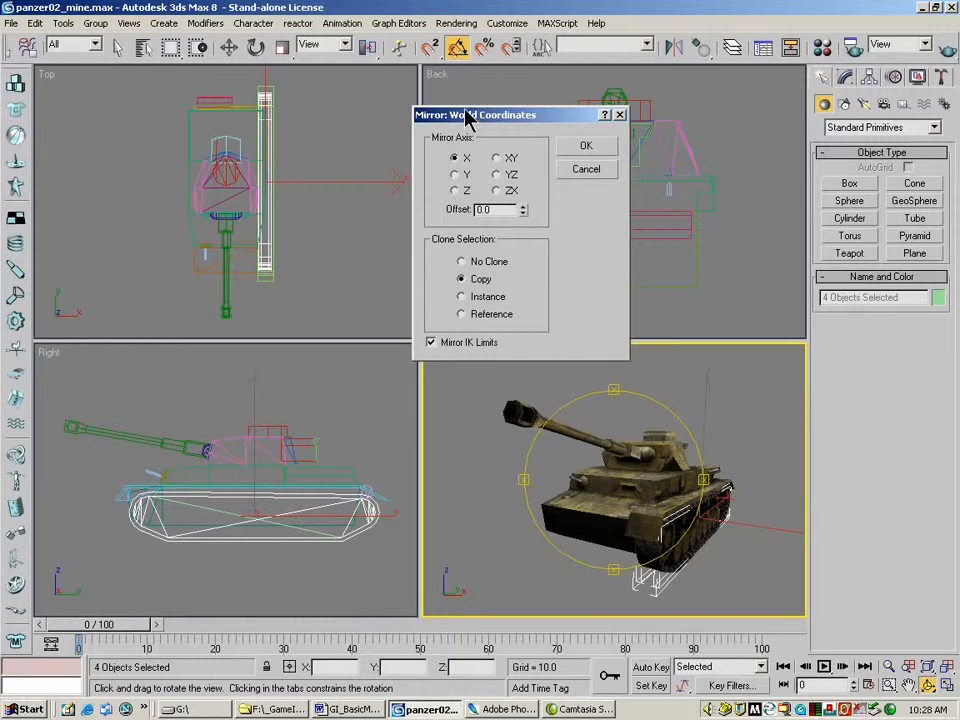
Set the track mirror offset to about -2910.418 and apply it, placing the copy on the tank's opposite side.
left_click_drag(468, 118, 513, 116)
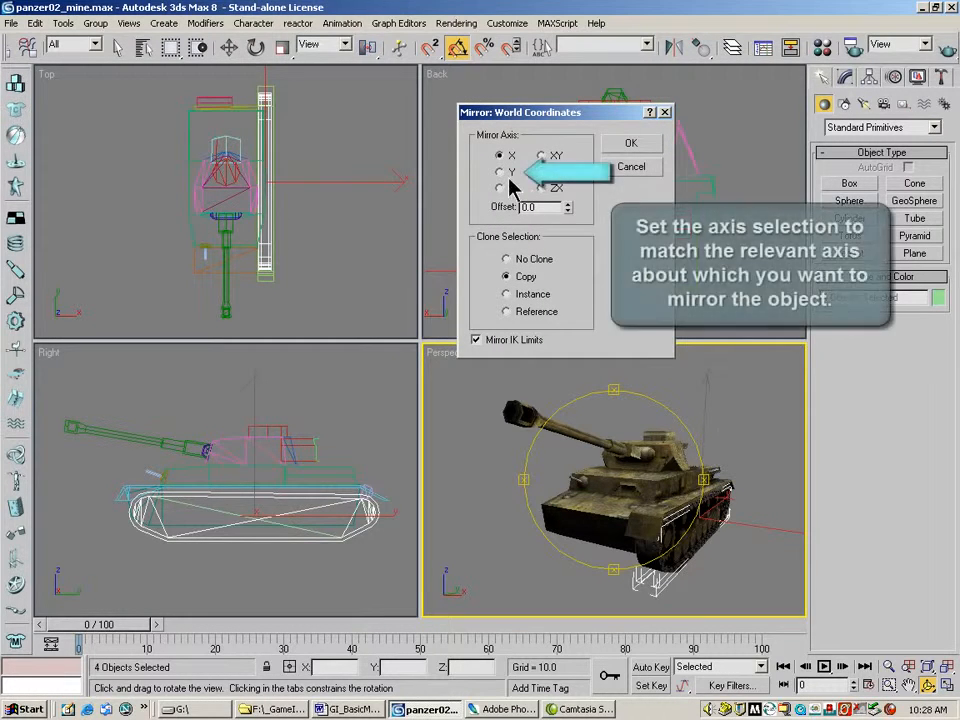
left_click_drag(568, 207, 545, 345)
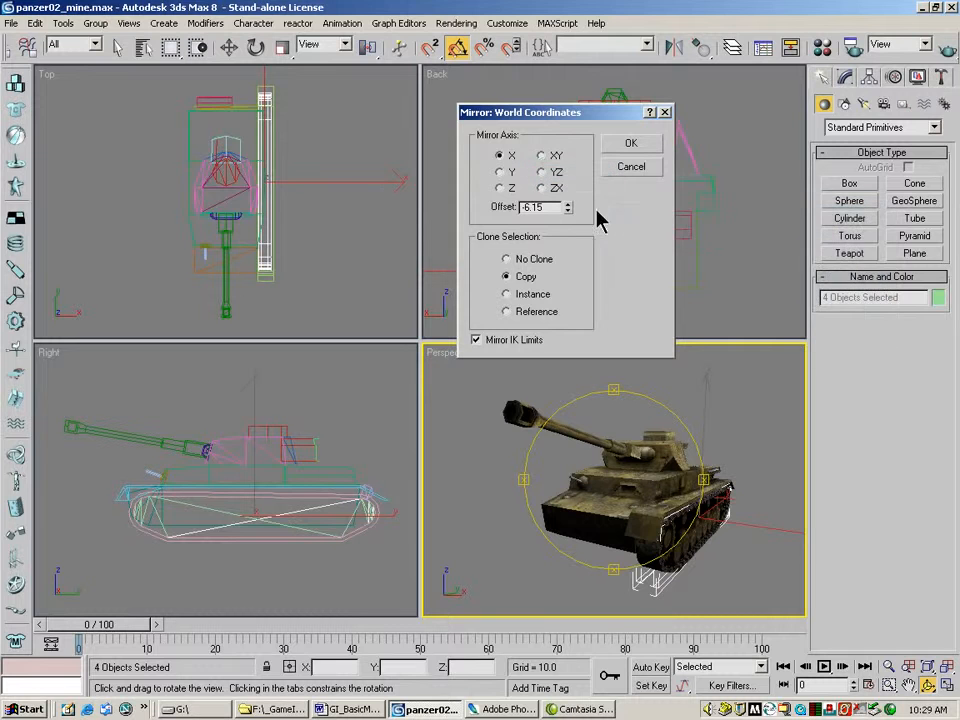
left_click_drag(568, 205, 510, 199)
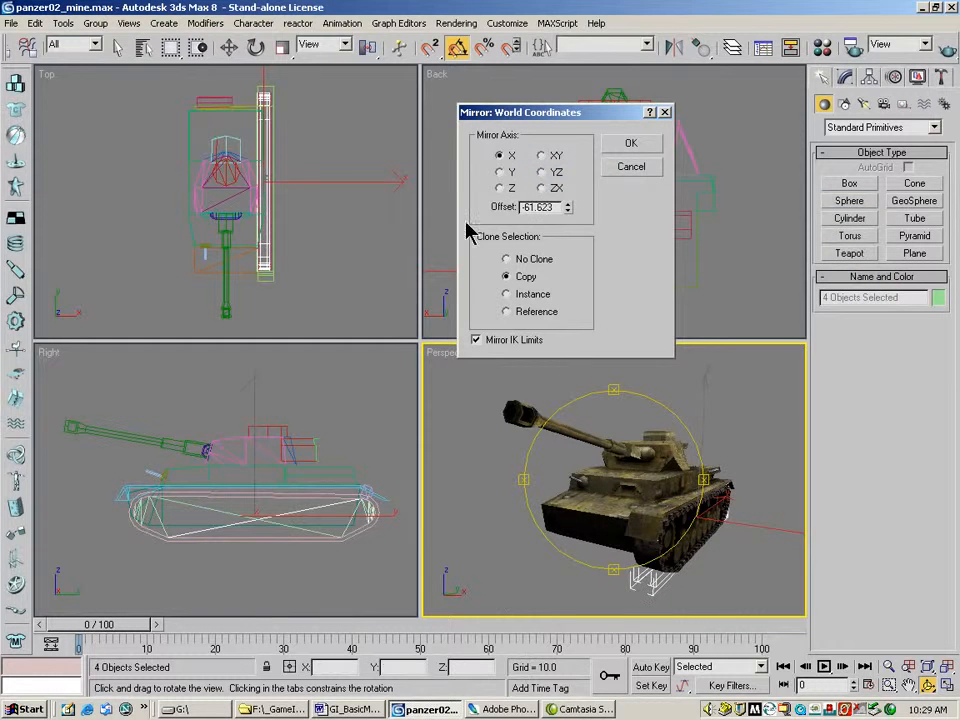
left_click_drag(567, 209, 568, 322)
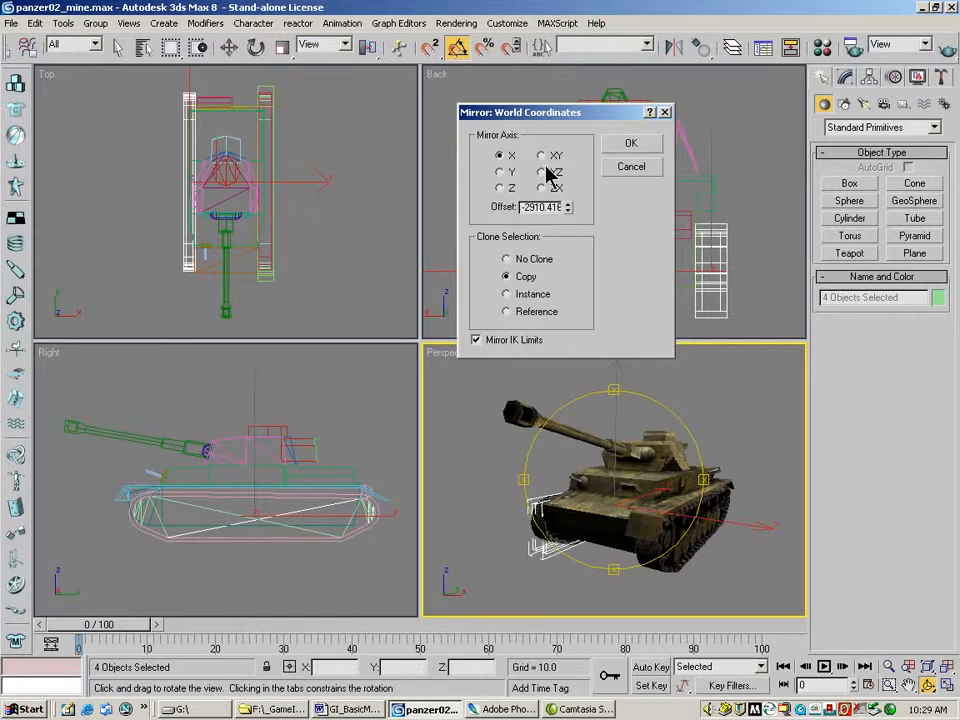
left_click(631, 146)
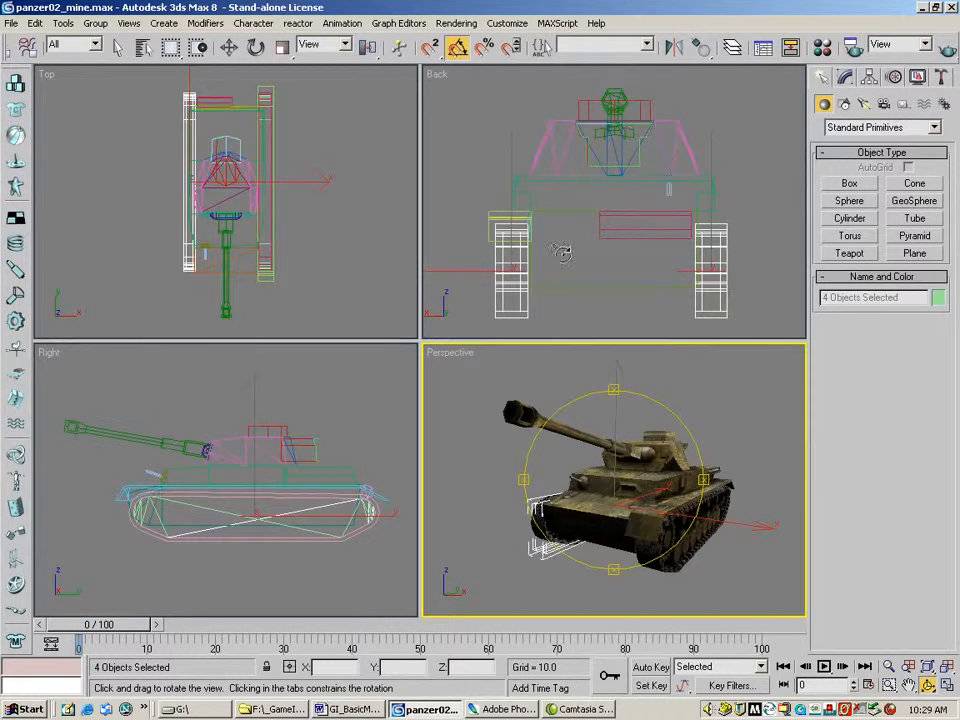
Select the fender above the original track and set up its Mirror along the X axis as a Copy.
left_click_drag(594, 478, 650, 525)
left_click(229, 47)
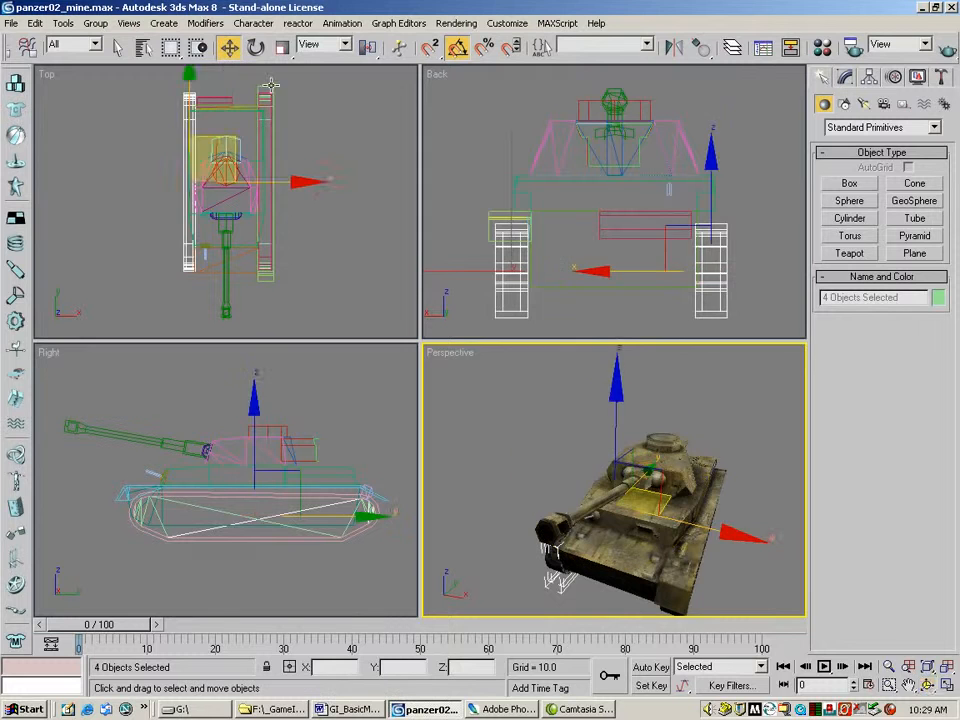
left_click(270, 118)
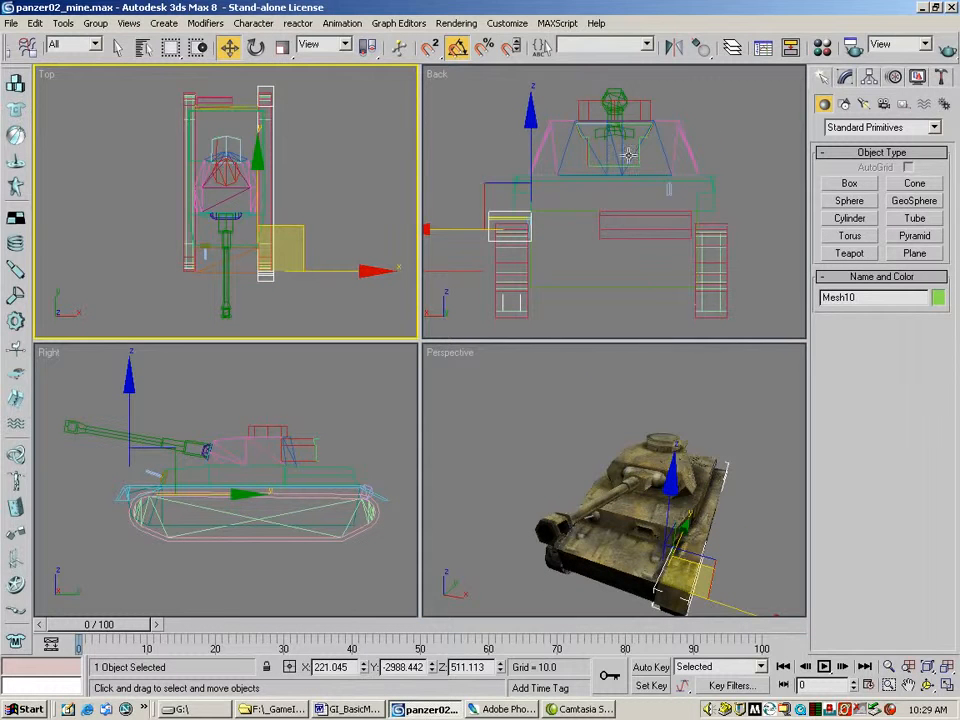
left_click(675, 48)
left_click_drag(481, 325, 478, 287)
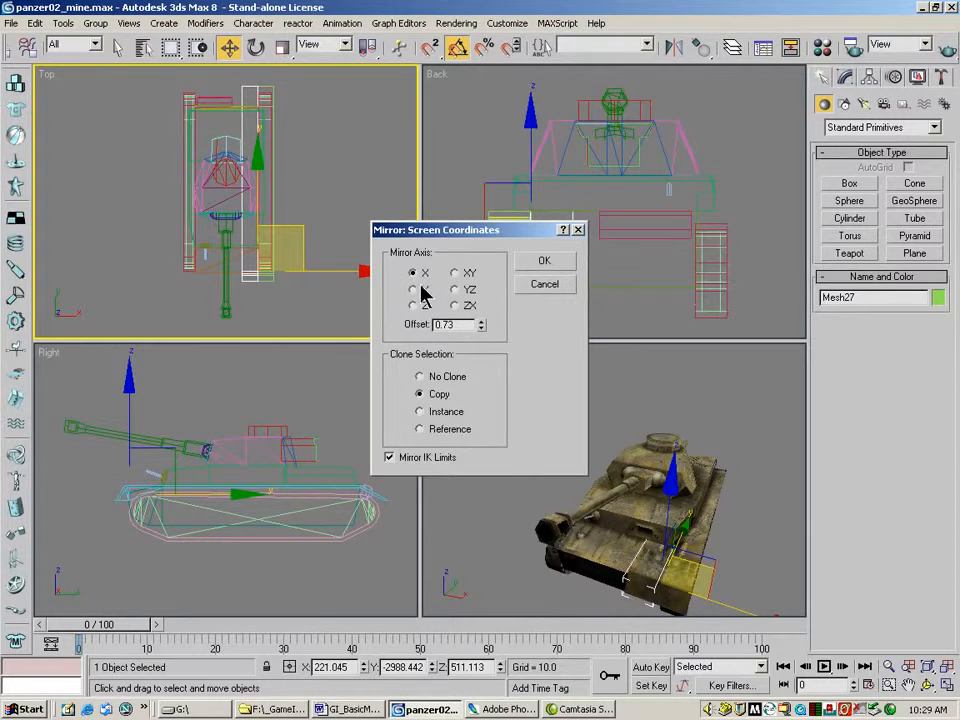
Set the fender mirror offset to about -2344.247 and apply it, placing the copied fender above the opposite track.
left_click_drag(482, 323, 462, 713)
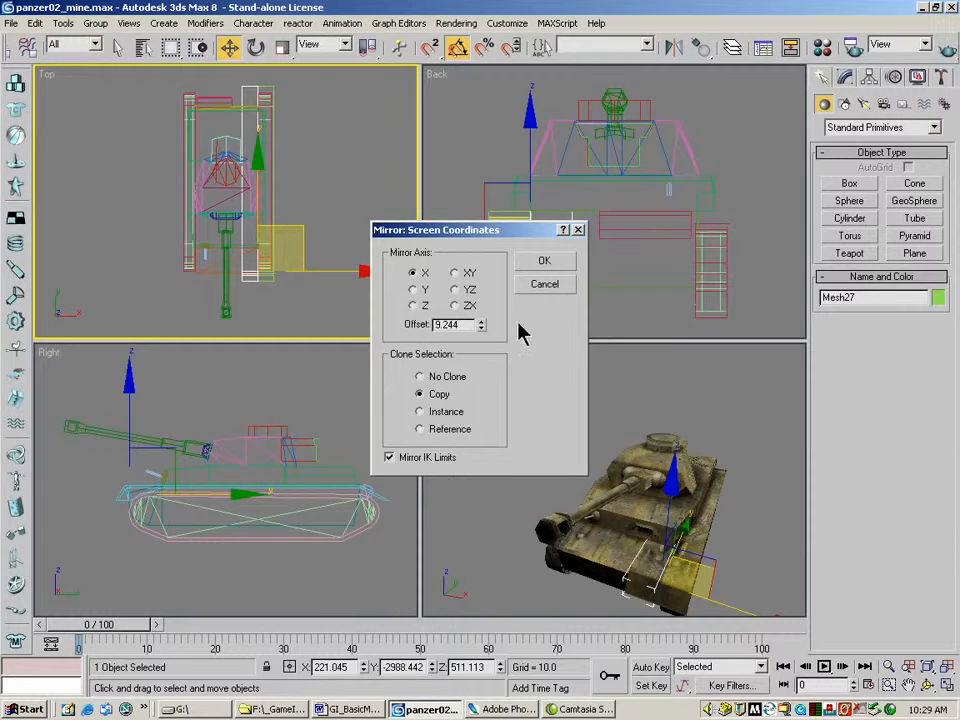
left_click_drag(482, 322, 636, 251)
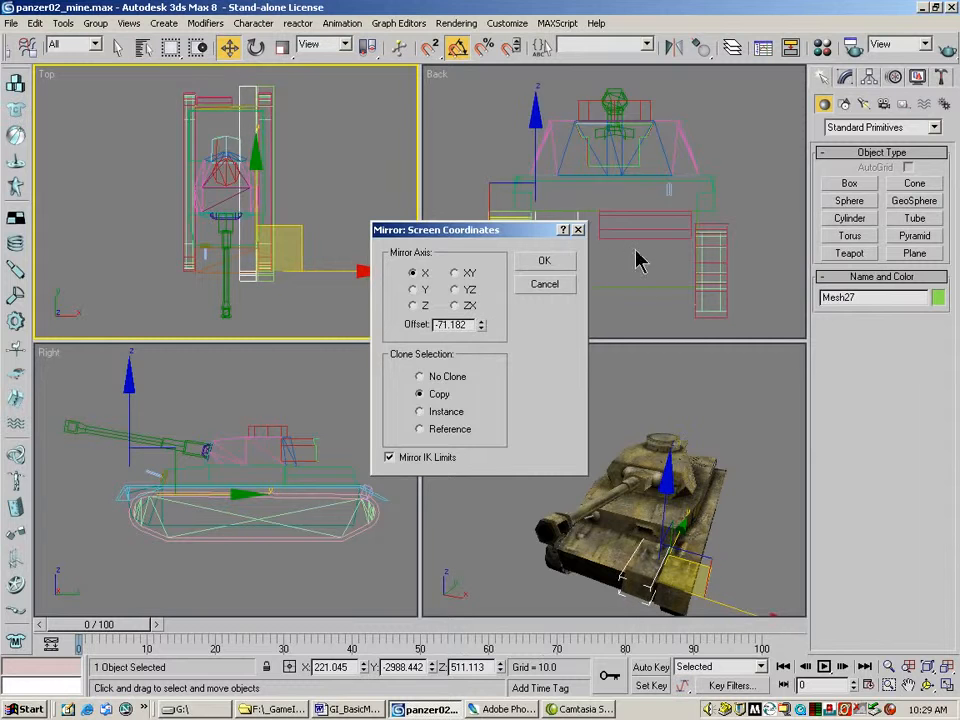
left_click_drag(482, 326, 504, 2)
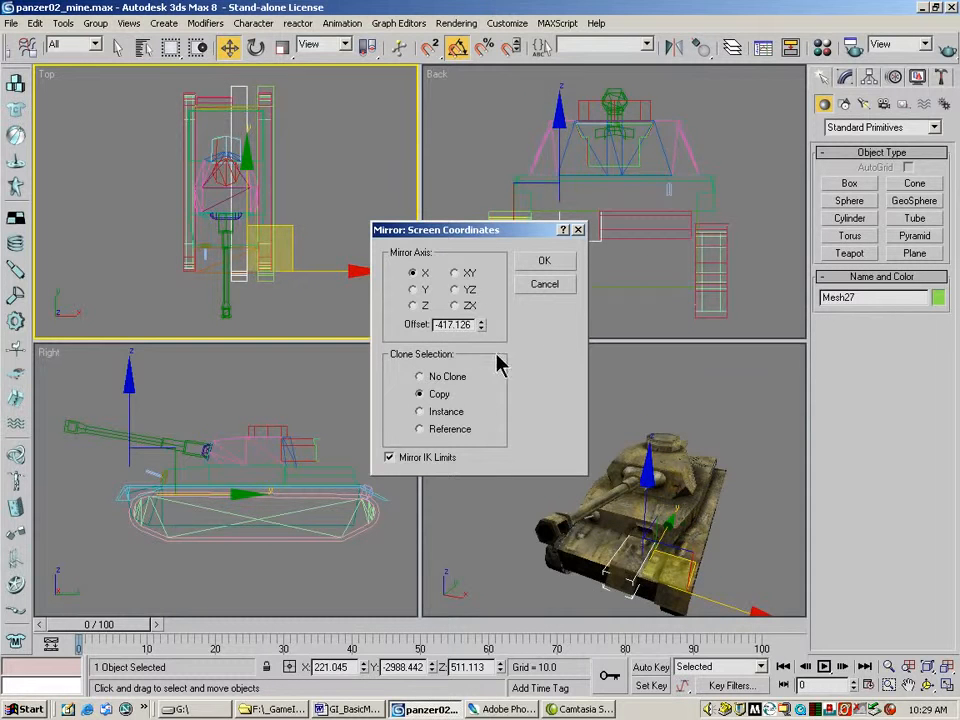
left_click_drag(482, 324, 577, 693)
left_click_drag(577, 695, 577, 698)
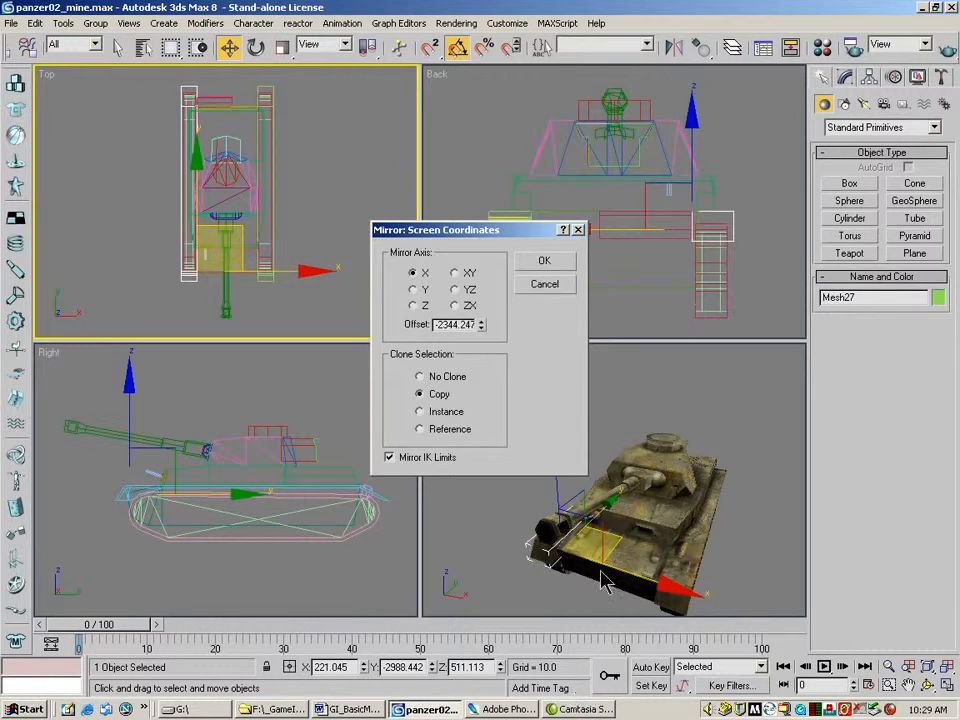
left_click(548, 284)
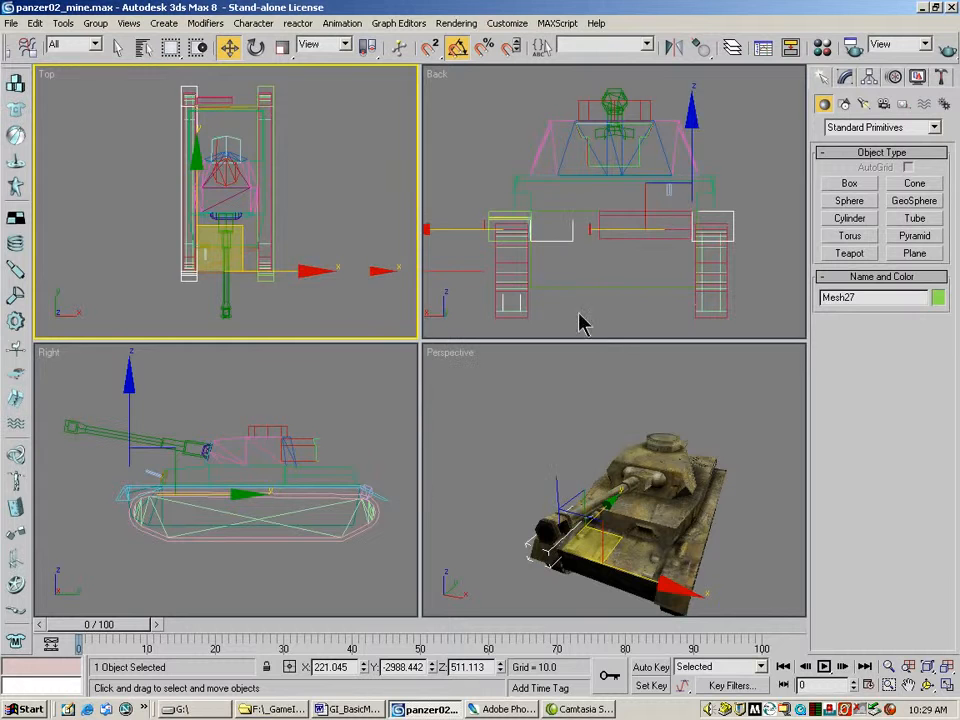
left_click(928, 685)
left_click_drag(700, 515, 573, 493)
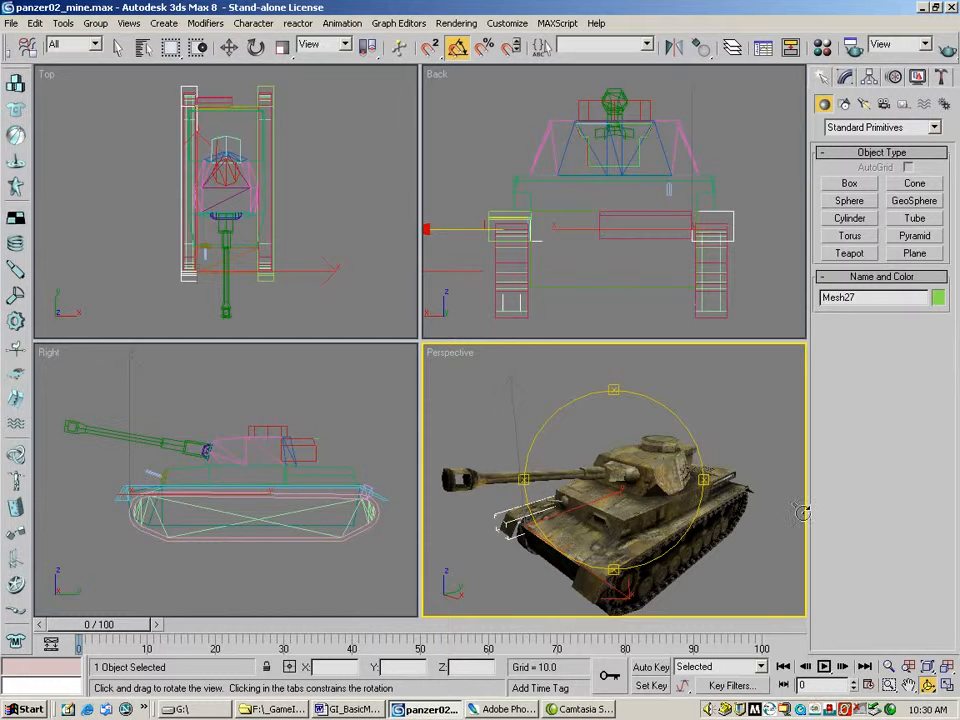
left_click_drag(532, 392, 620, 485)
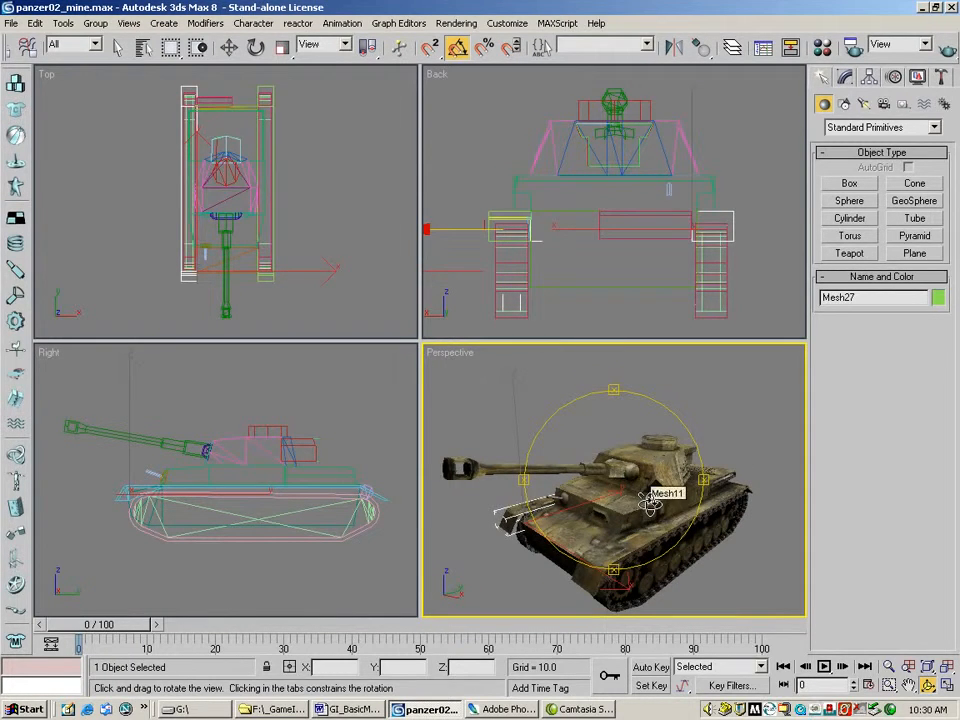